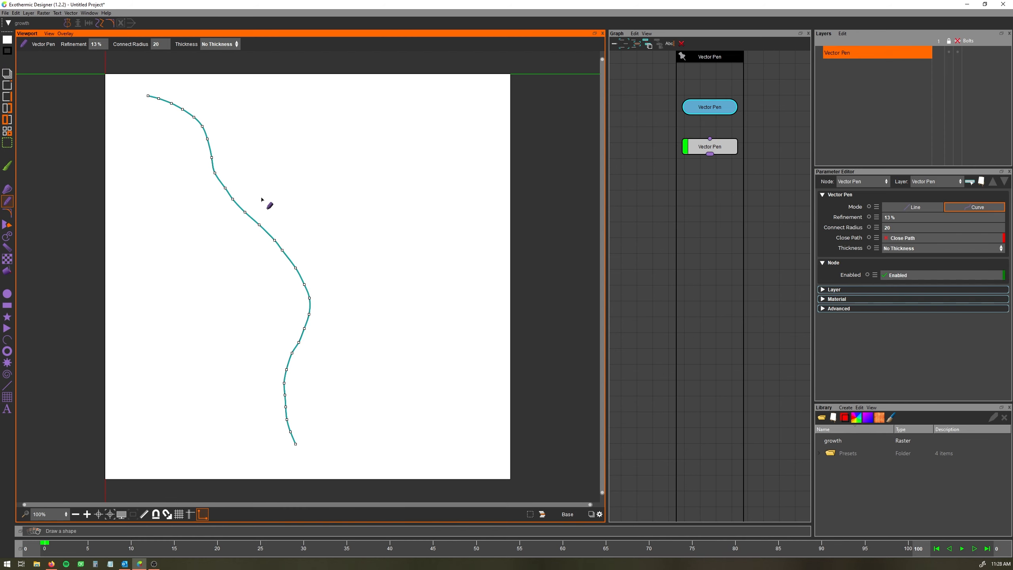
Draw three more branching curves off the main stroke with the Vector Pen
{"action": "left_click_drag", "start_coordinate": [259, 225], "coordinate": [435, 111]}
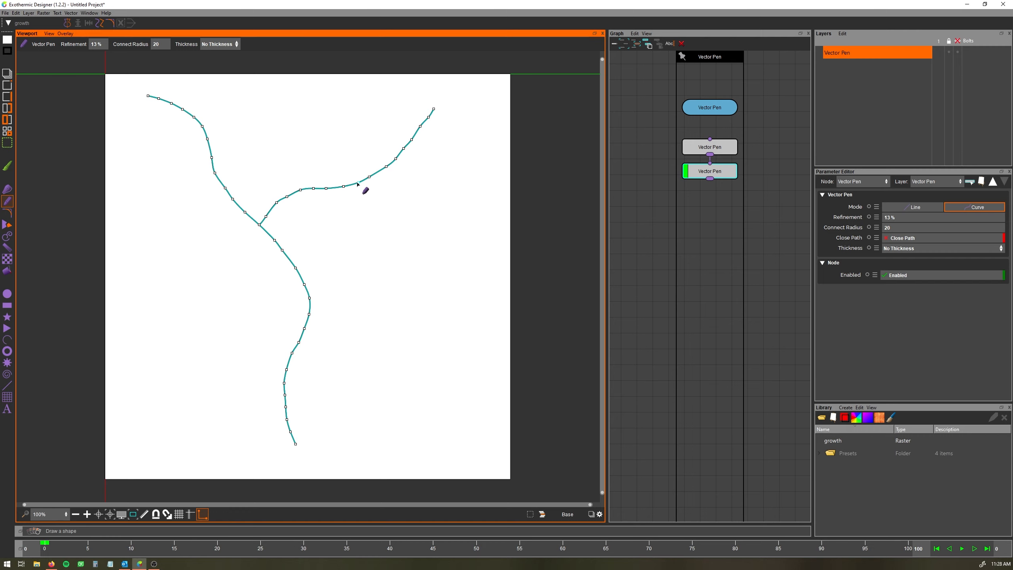
{"action": "mouse_move", "coordinate": [360, 184]}
{"action": "left_mouse_down"}
{"action": "mouse_move", "coordinate": [406, 264]}
{"action": "mouse_move", "coordinate": [460, 303]}
{"action": "left_mouse_up"}
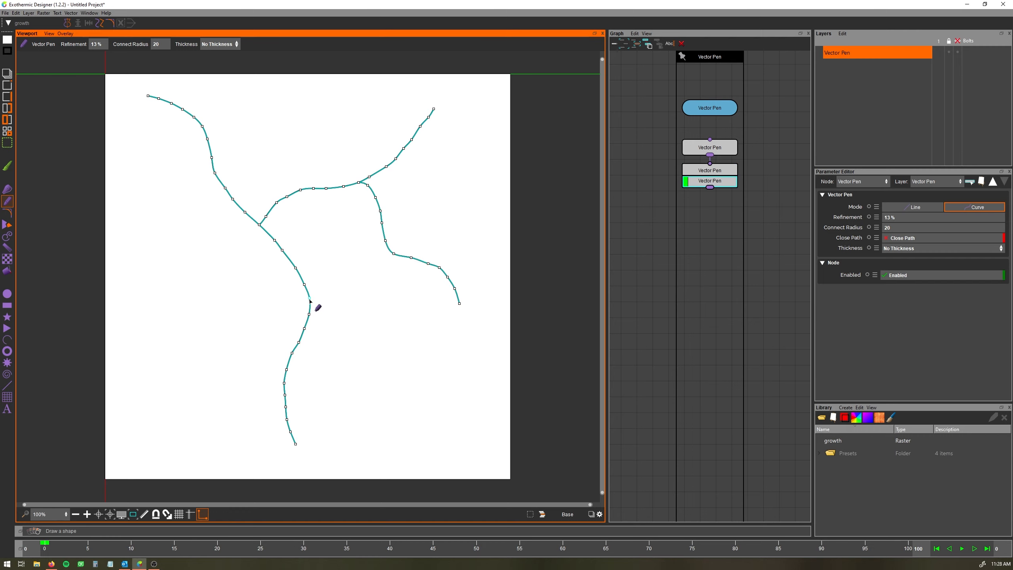
{"action": "mouse_move", "coordinate": [309, 299]}
{"action": "left_mouse_down"}
{"action": "mouse_move", "coordinate": [251, 292]}
{"action": "mouse_move", "coordinate": [140, 232]}
{"action": "left_mouse_up"}
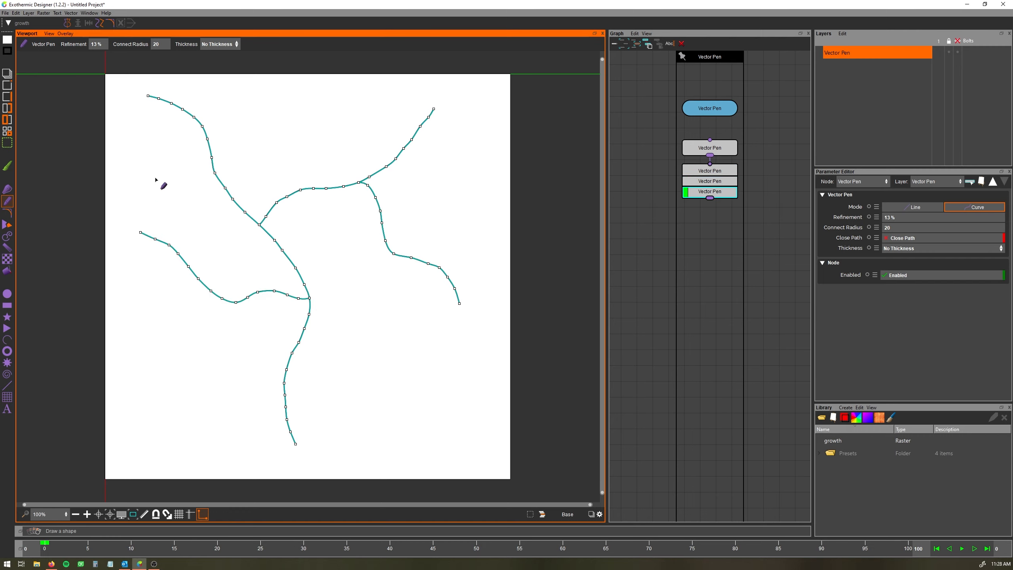
Add a Growth Variable to the vector paths
{"action": "left_click", "coordinate": [7, 86]}
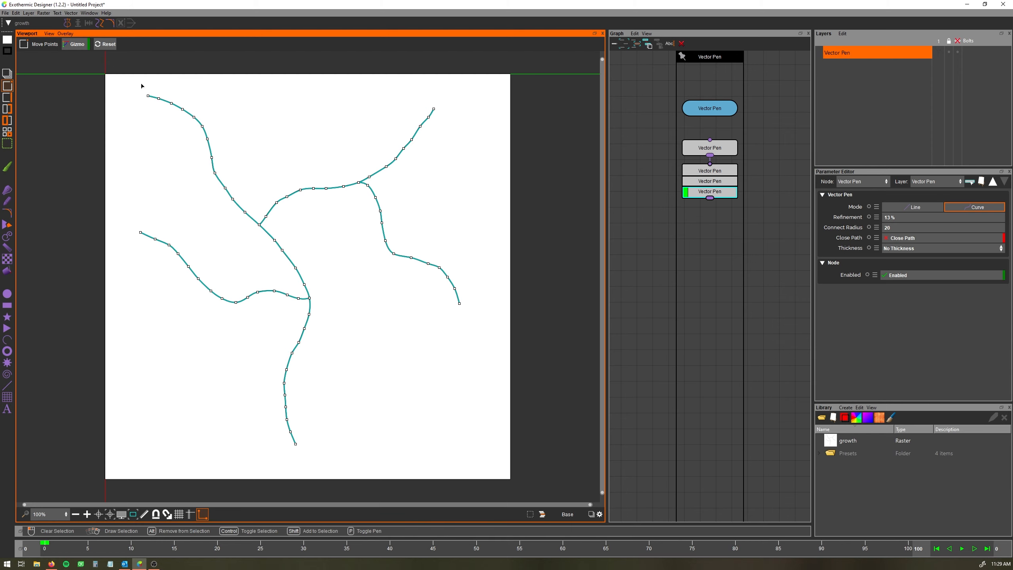
{"action": "left_click", "coordinate": [71, 13]}
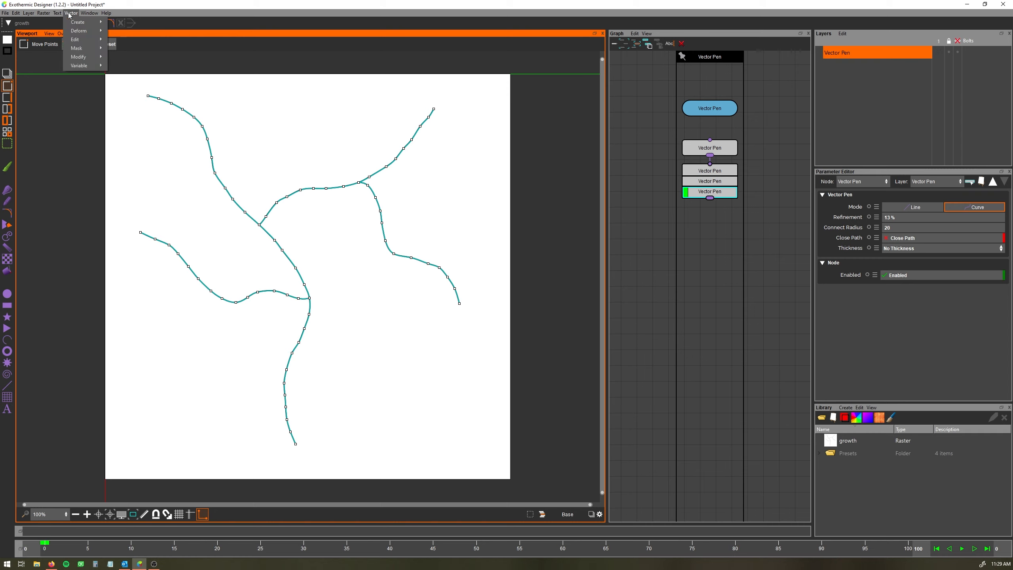
{"action": "mouse_move", "coordinate": [89, 63]}
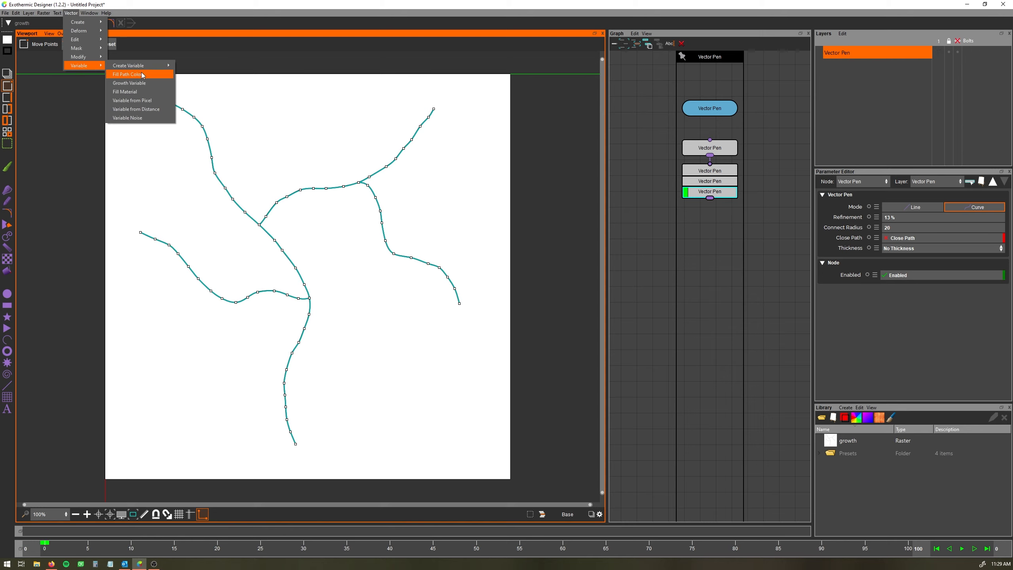
{"action": "left_click", "coordinate": [135, 83]}
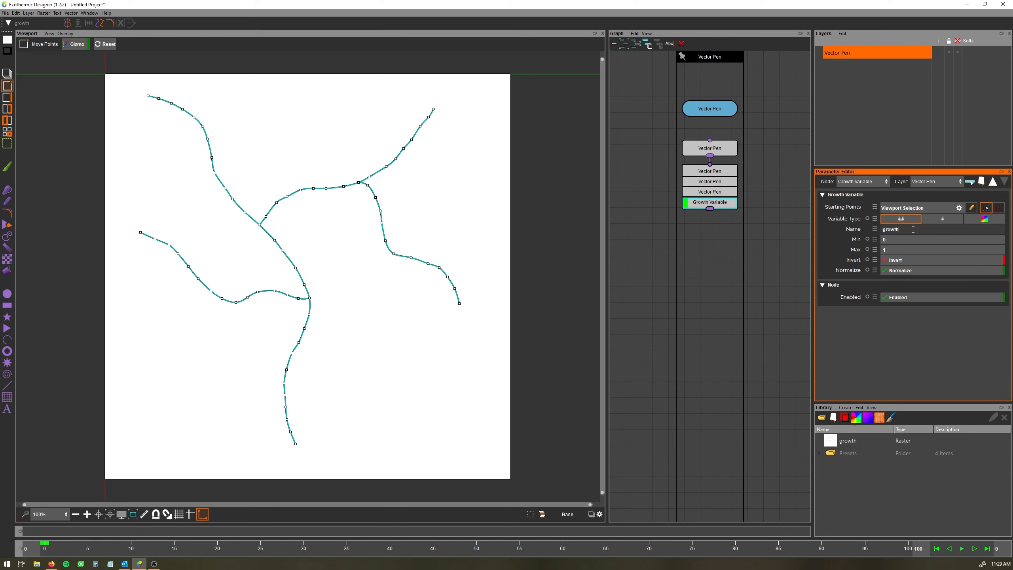
Rename the growth variable to thickness
{"action": "left_click_drag", "start_coordinate": [913, 229], "coordinate": [864, 227]}
{"action": "type", "text": "thickness"}
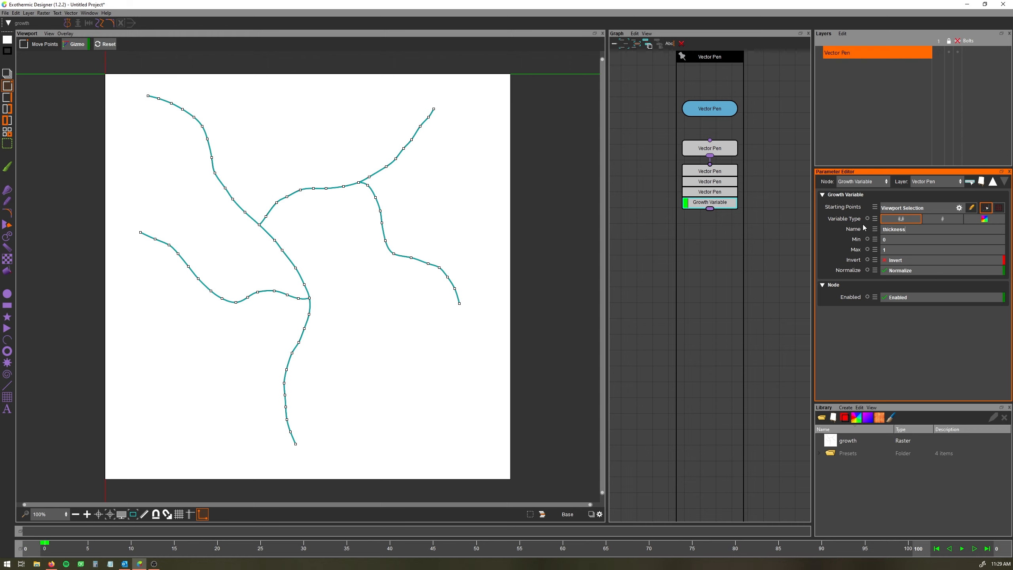
{"action": "key", "text": "Return"}
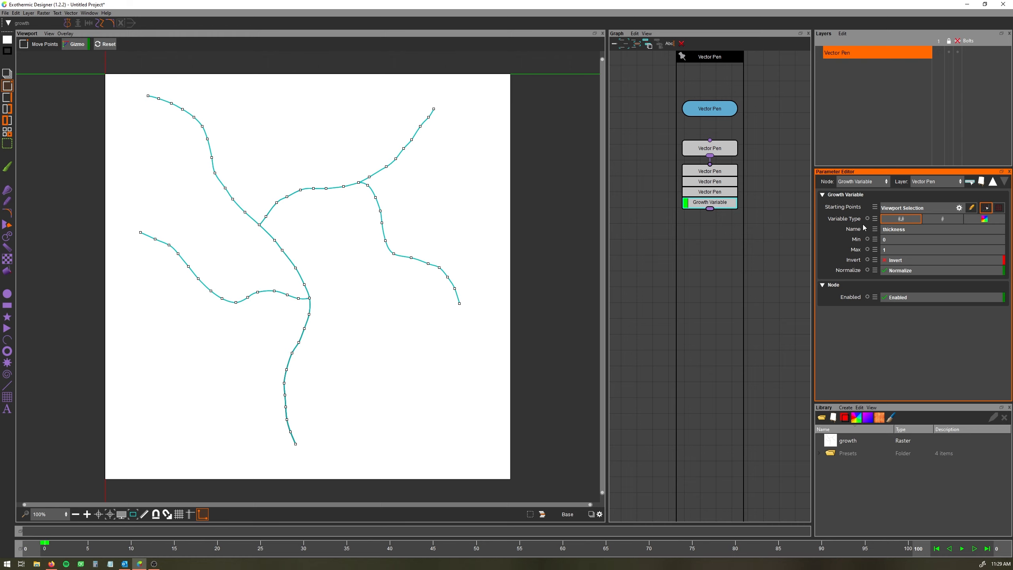
Set the stroke width to 28 in the stroke settings
{"action": "left_click", "coordinate": [8, 51]}
{"action": "left_click_drag", "start_coordinate": [69, 189], "coordinate": [96, 189]}
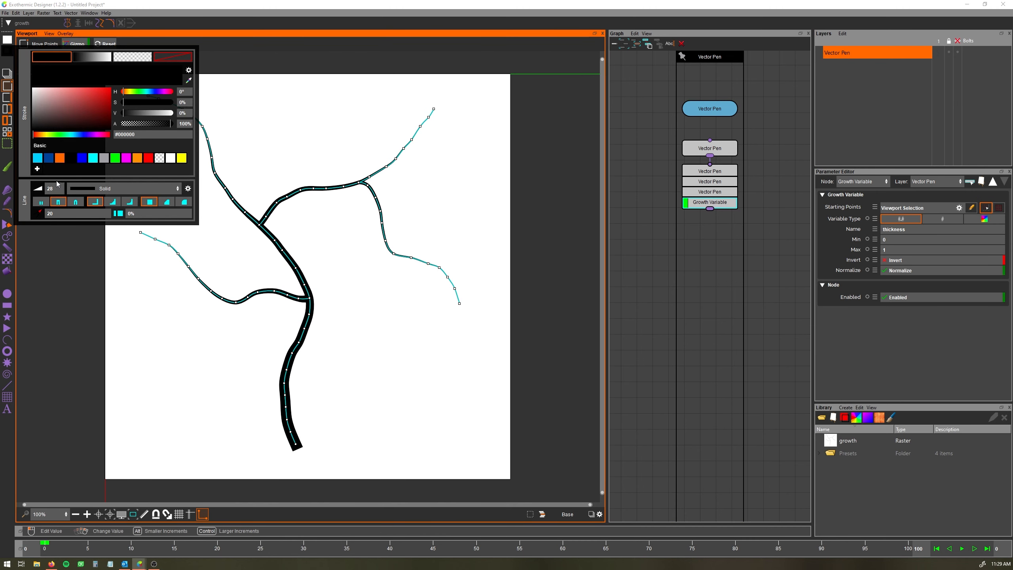
{"action": "left_click", "coordinate": [437, 224]}
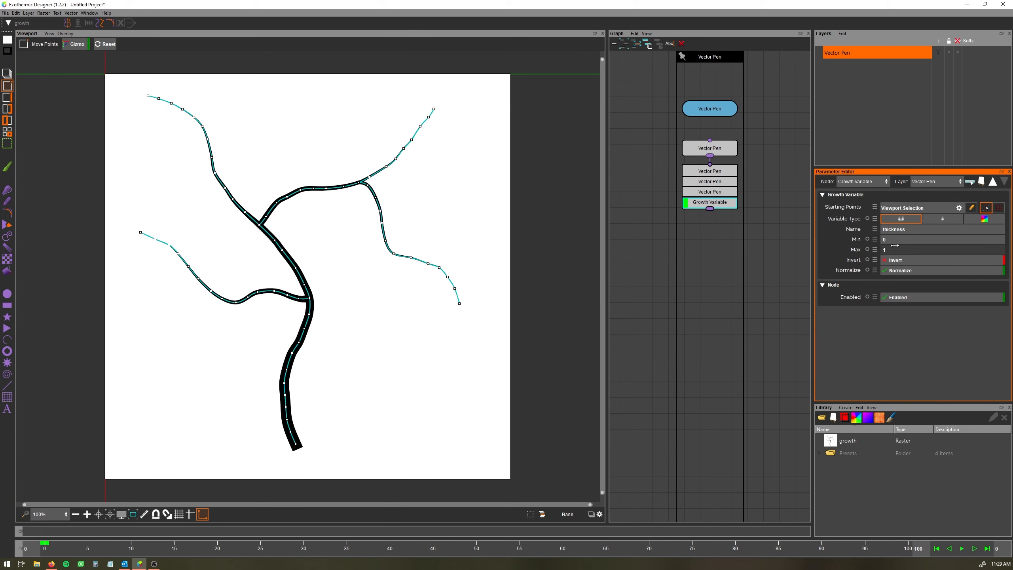
{"action": "left_click", "coordinate": [5, 51]}
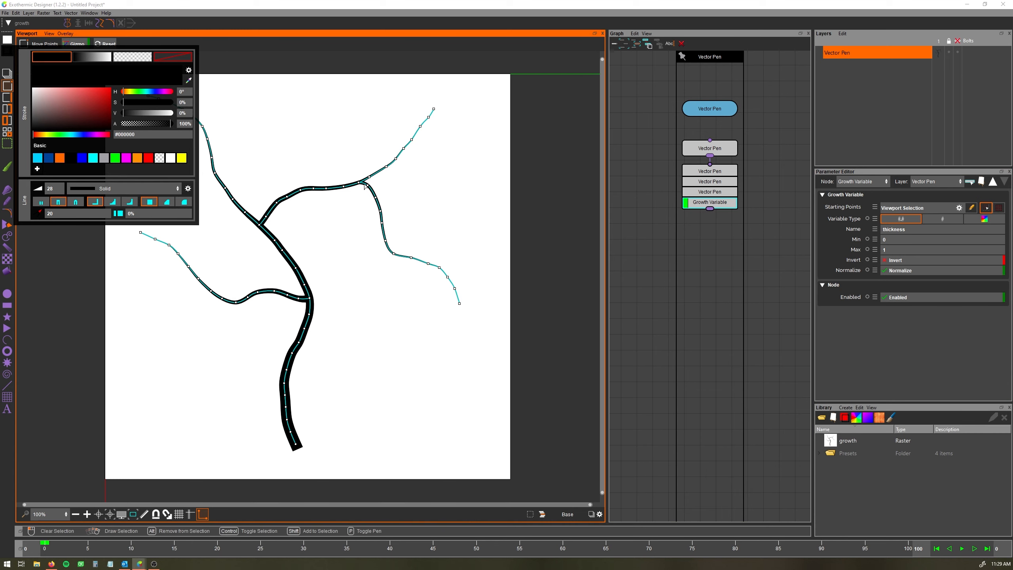
{"action": "left_click", "coordinate": [355, 262]}
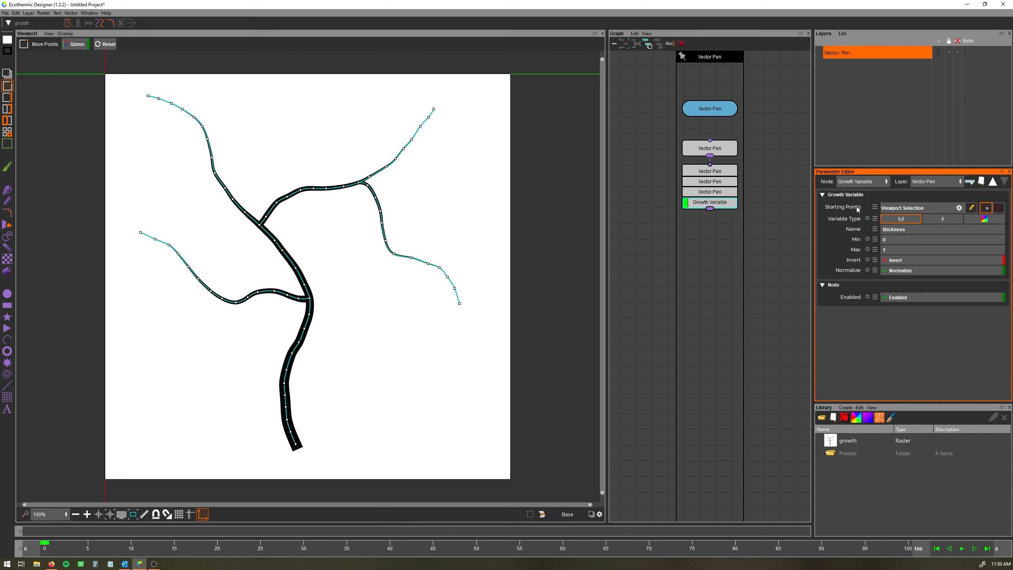
Pick the upper-left branch's end point as the growth starting point
{"action": "left_click", "coordinate": [972, 209]}
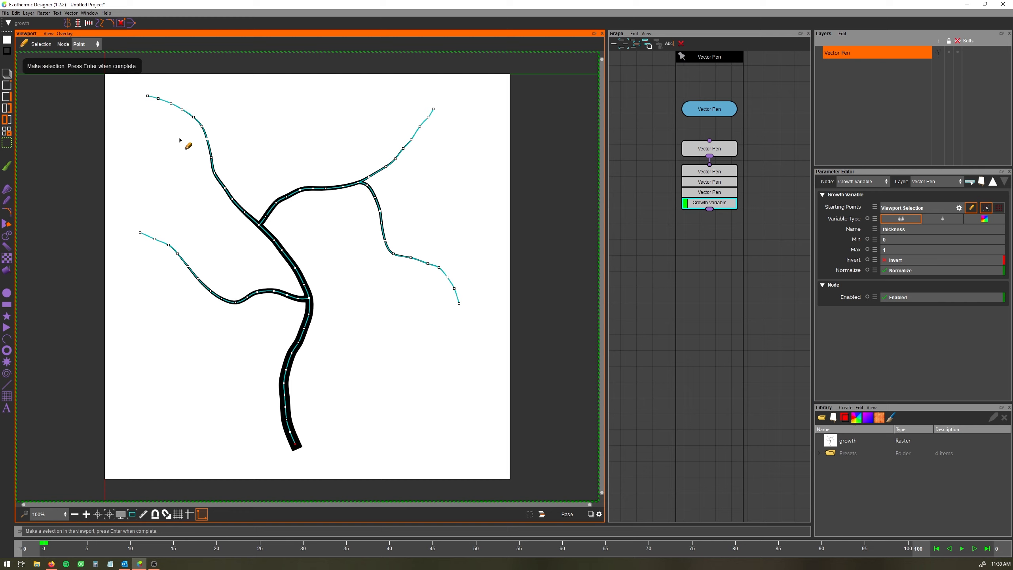
{"action": "left_click", "coordinate": [147, 96]}
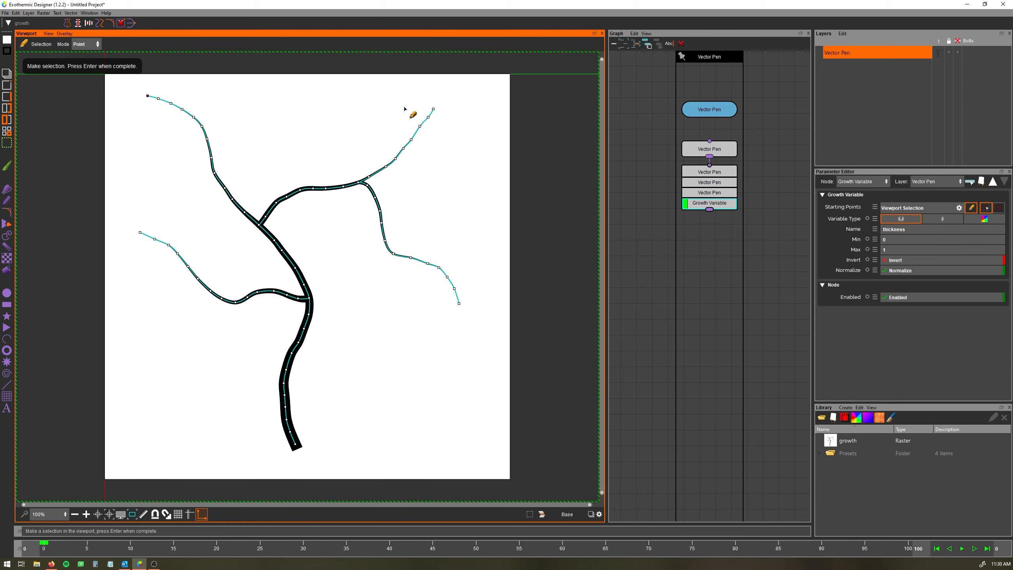
{"action": "left_click", "coordinate": [972, 208]}
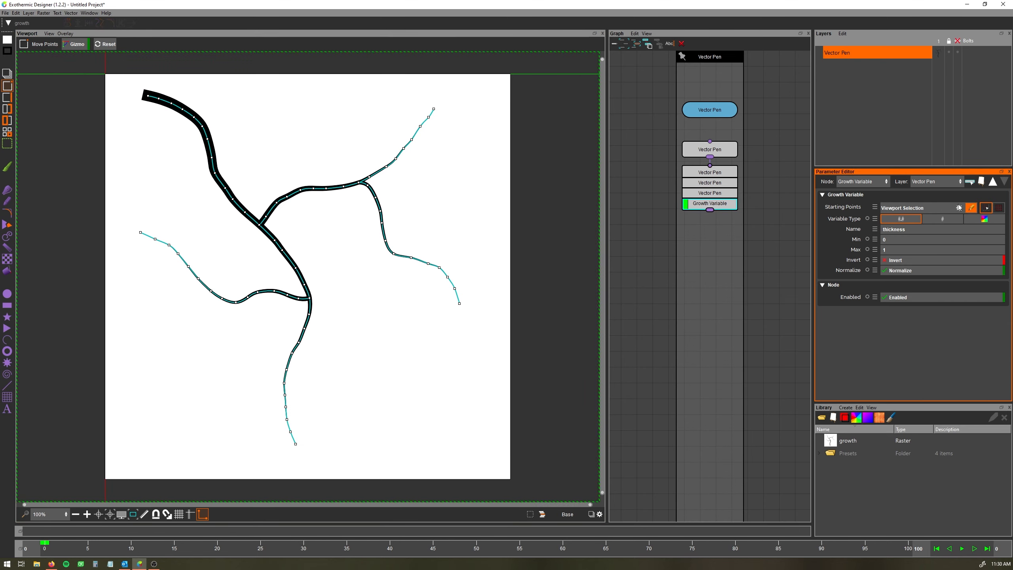
Pick the upper-right branch's end point as the growth starting point instead
{"action": "left_click", "coordinate": [971, 208]}
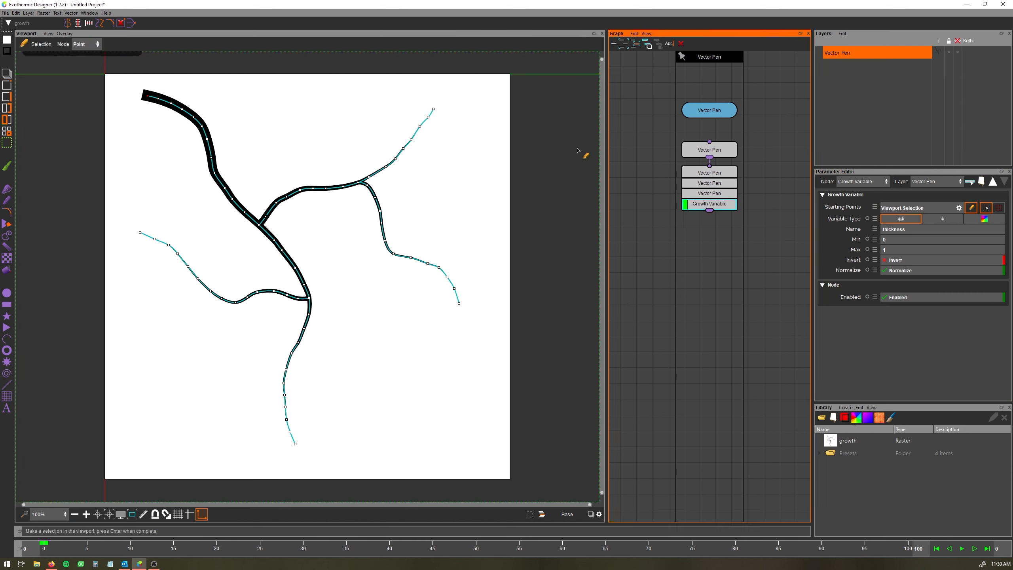
{"action": "left_click_drag", "start_coordinate": [424, 104], "coordinate": [449, 117]}
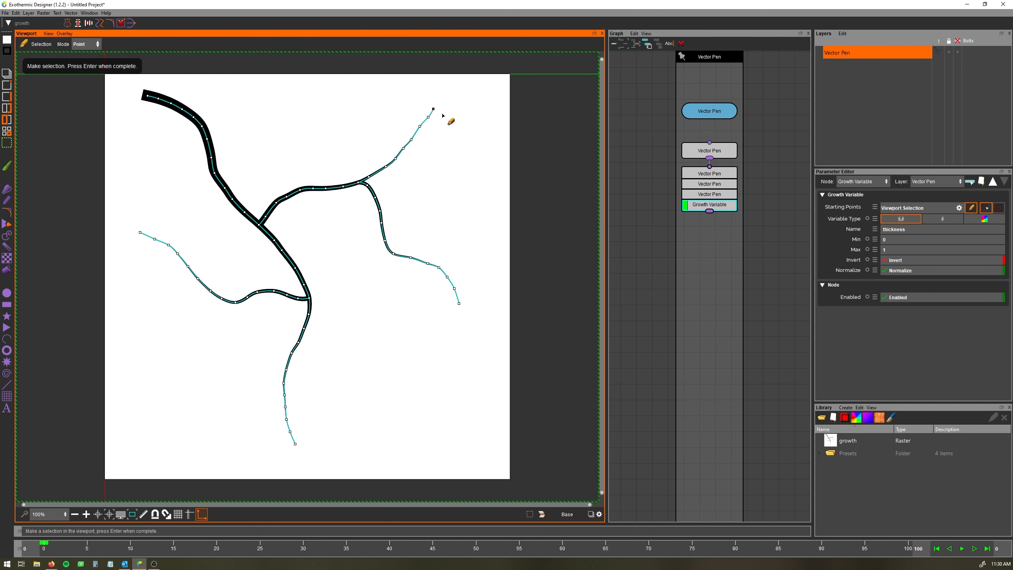
{"action": "key", "text": "Return"}
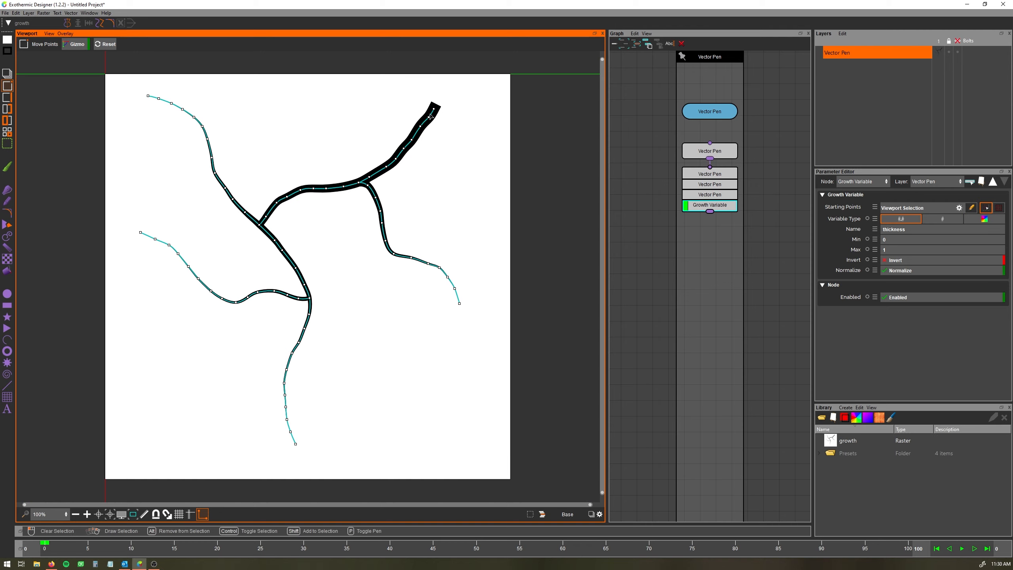
Add the bottom and left branch ends as further growth starting points
{"action": "left_click", "coordinate": [972, 208]}
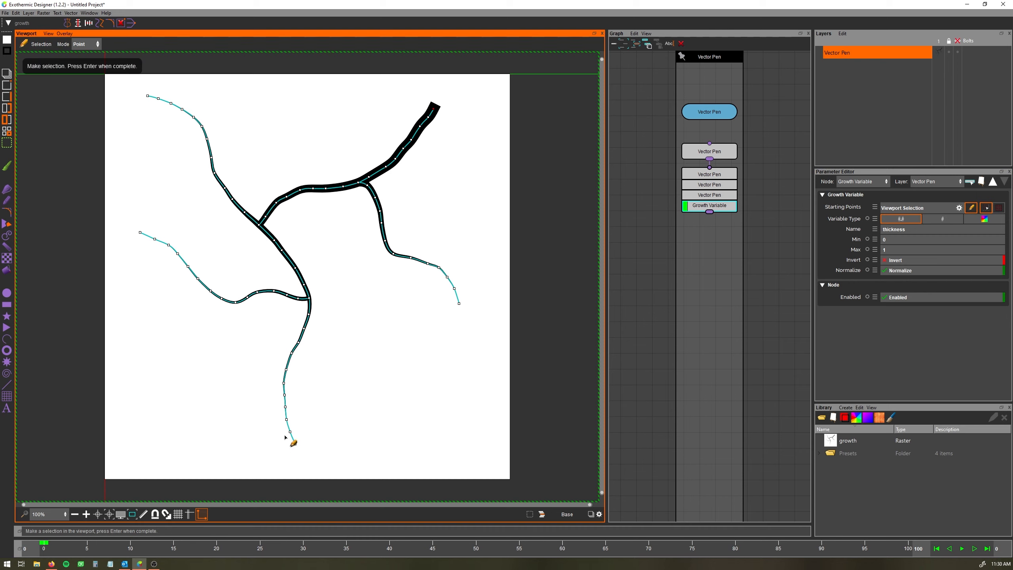
{"action": "left_click_drag", "start_coordinate": [285, 434], "coordinate": [300, 449]}
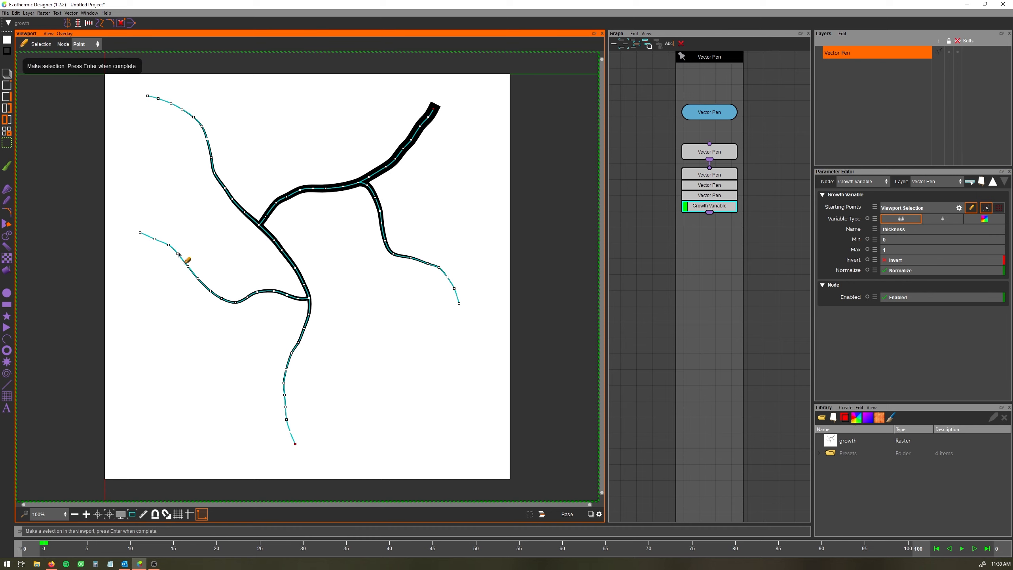
{"action": "left_click_drag", "start_coordinate": [131, 222], "coordinate": [148, 249]}
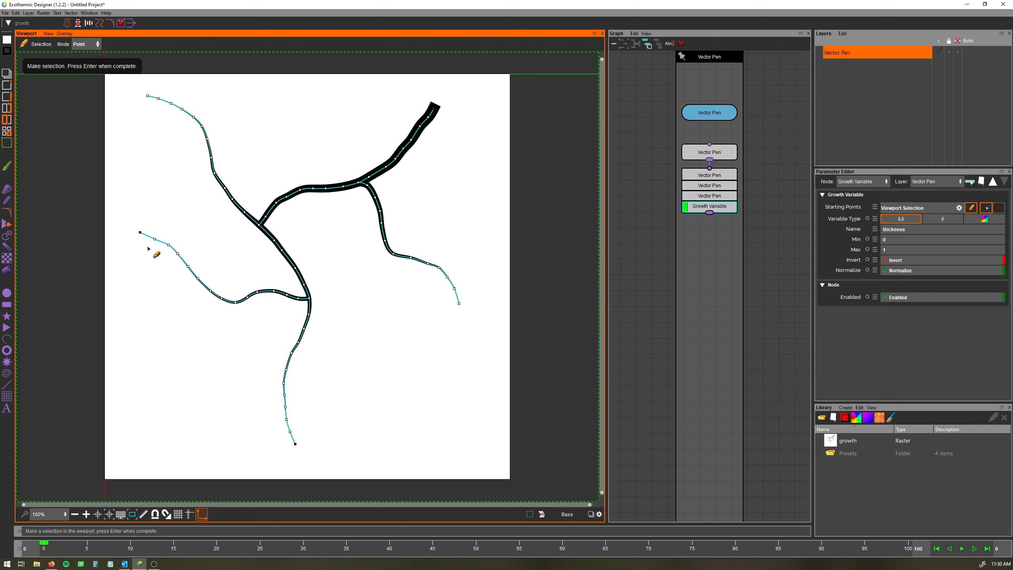
{"action": "key", "text": "Return"}
Delete the Growth Variable node from the graph
{"action": "left_click", "coordinate": [676, 234]}
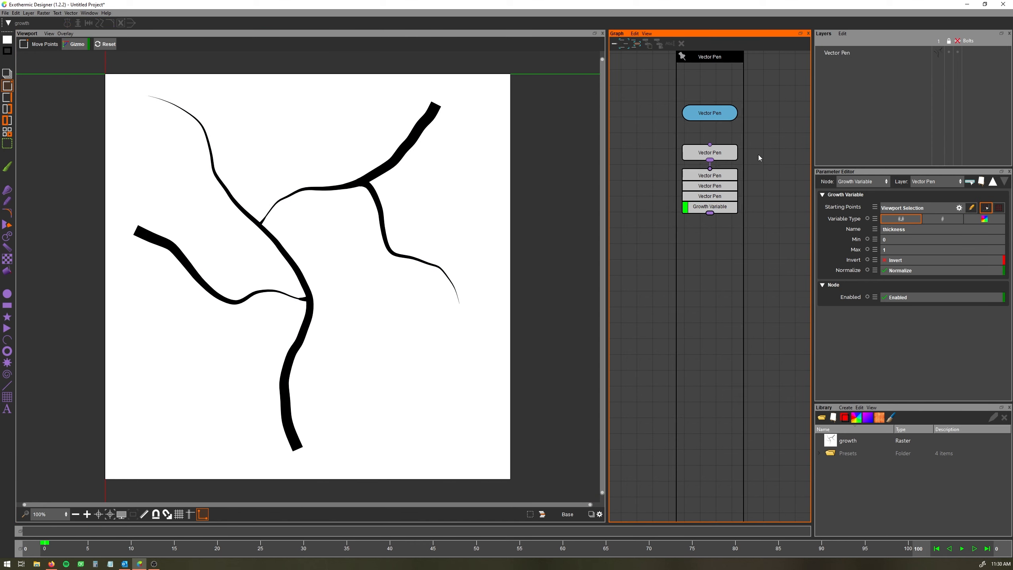
{"action": "left_click", "coordinate": [724, 211]}
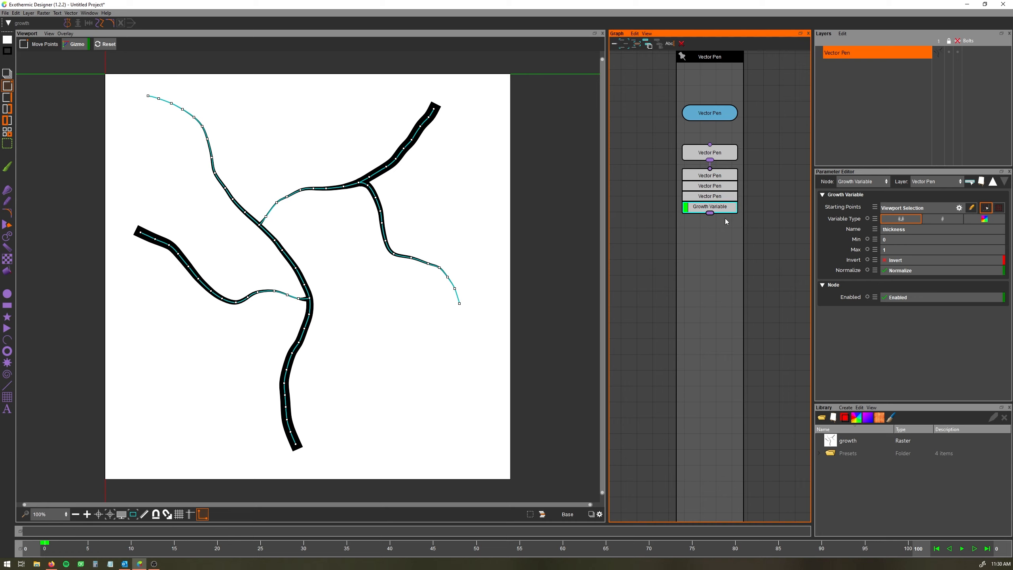
{"action": "left_click", "coordinate": [725, 277]}
{"action": "left_click", "coordinate": [721, 206]}
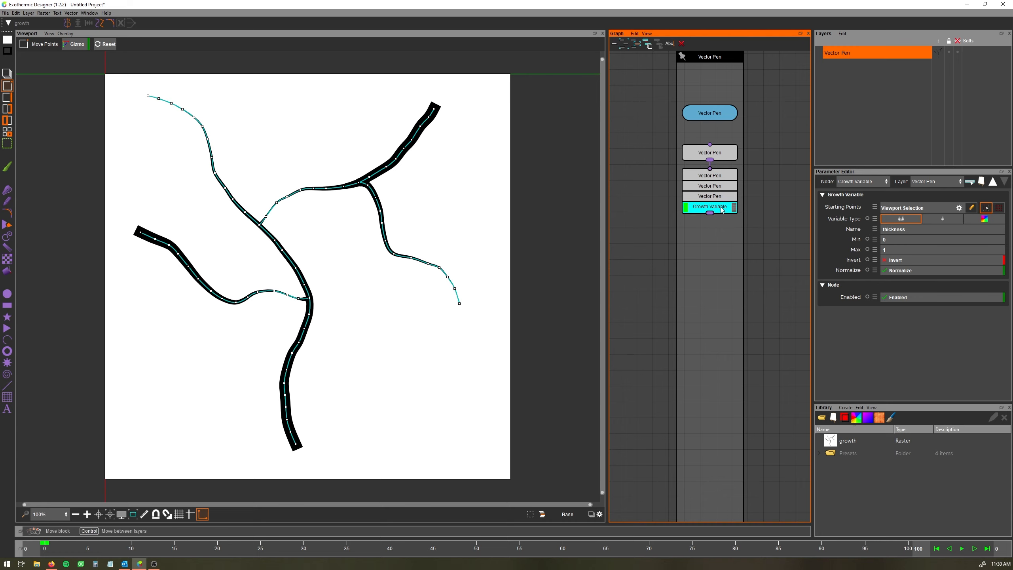
{"action": "key", "text": "Delete"}
Select the last Vector Pen node and set its stroke width to 11
{"action": "left_click", "coordinate": [719, 197]}
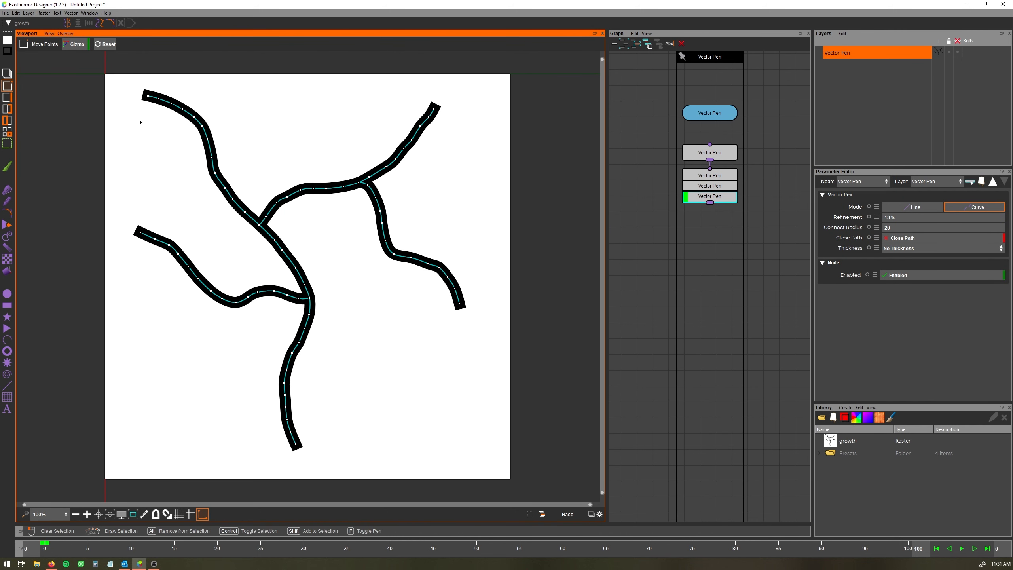
{"action": "left_click", "coordinate": [7, 51]}
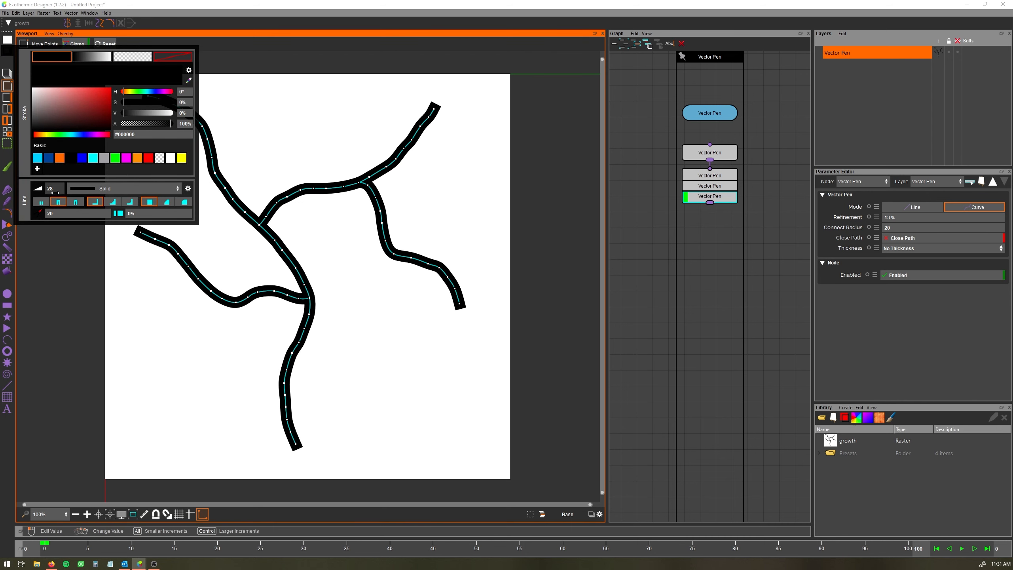
{"action": "left_click_drag", "start_coordinate": [55, 192], "coordinate": [43, 192]}
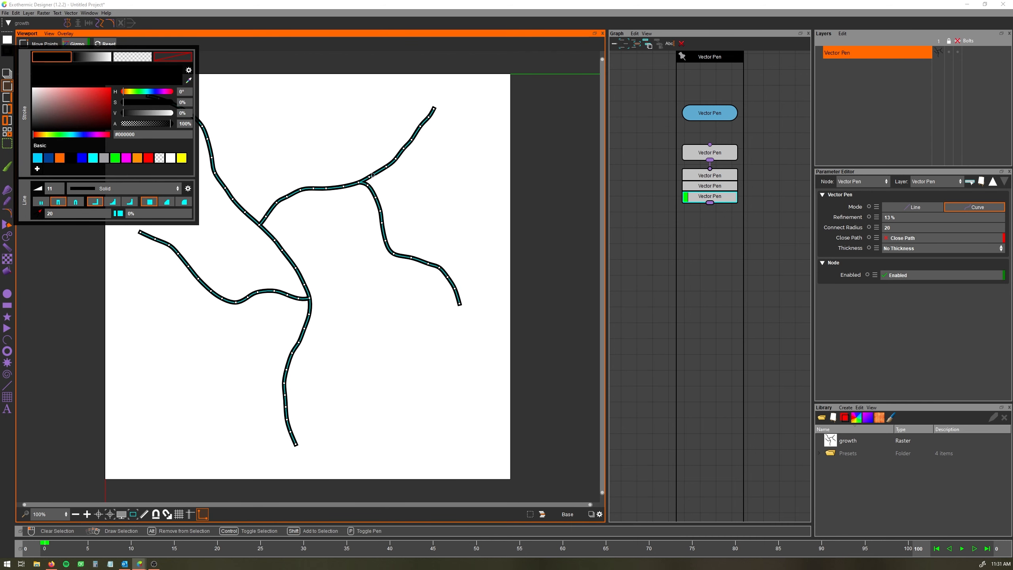
Add a Trim Segment modifier with start at 0% and end at 58%
{"action": "left_click", "coordinate": [71, 14]}
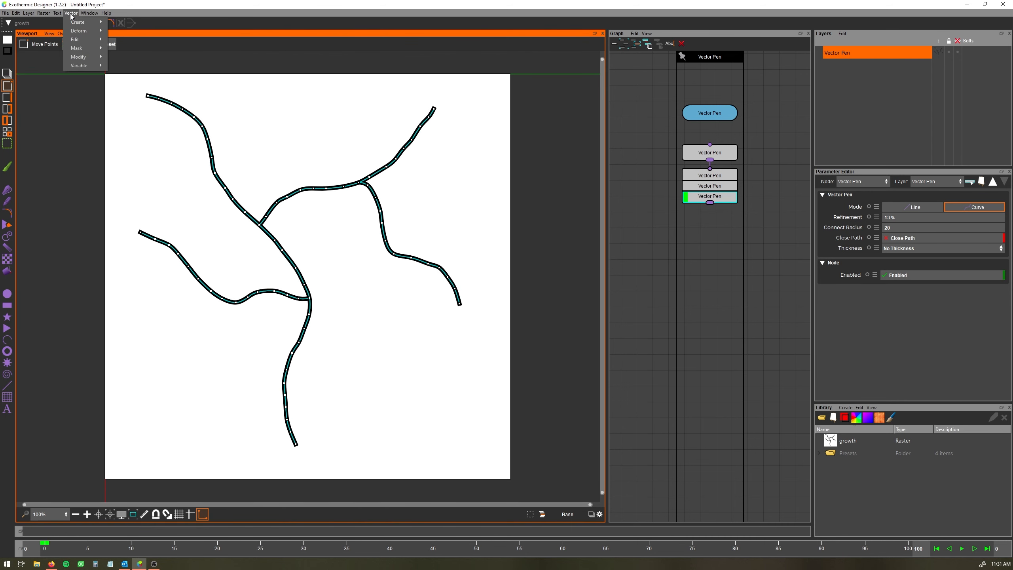
{"action": "mouse_move", "coordinate": [83, 57]}
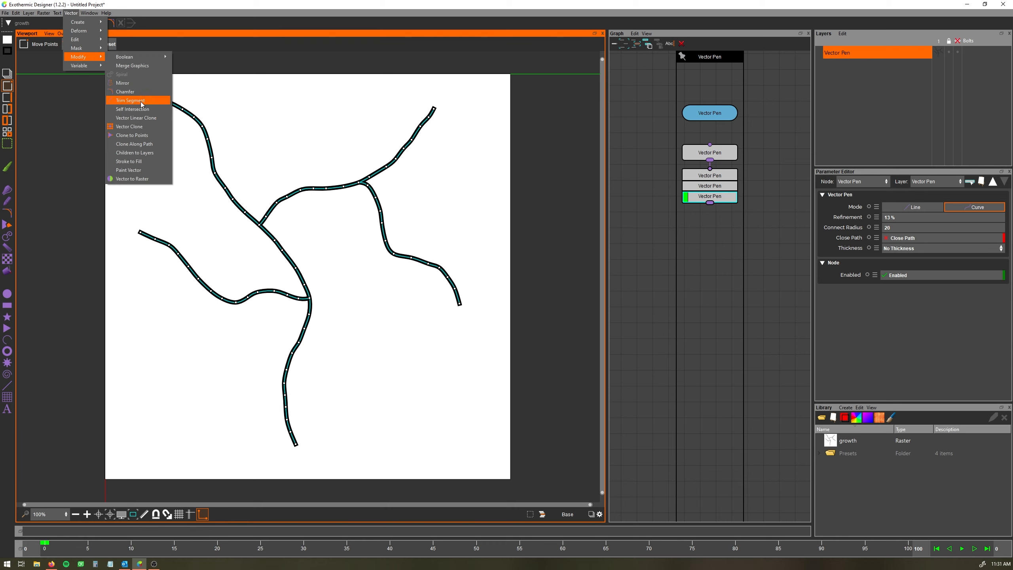
{"action": "left_click", "coordinate": [131, 101]}
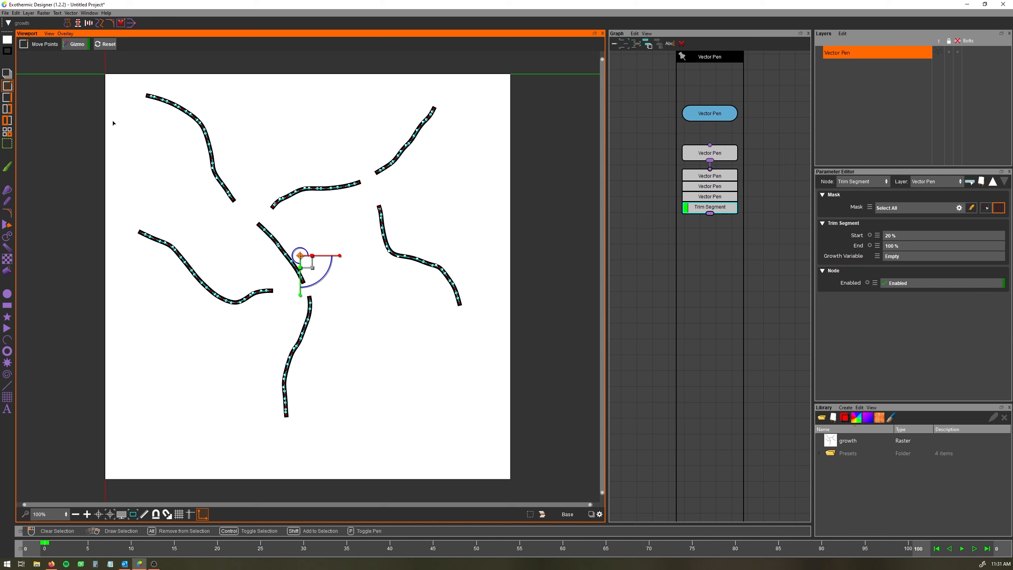
{"action": "left_click", "coordinate": [8, 74]}
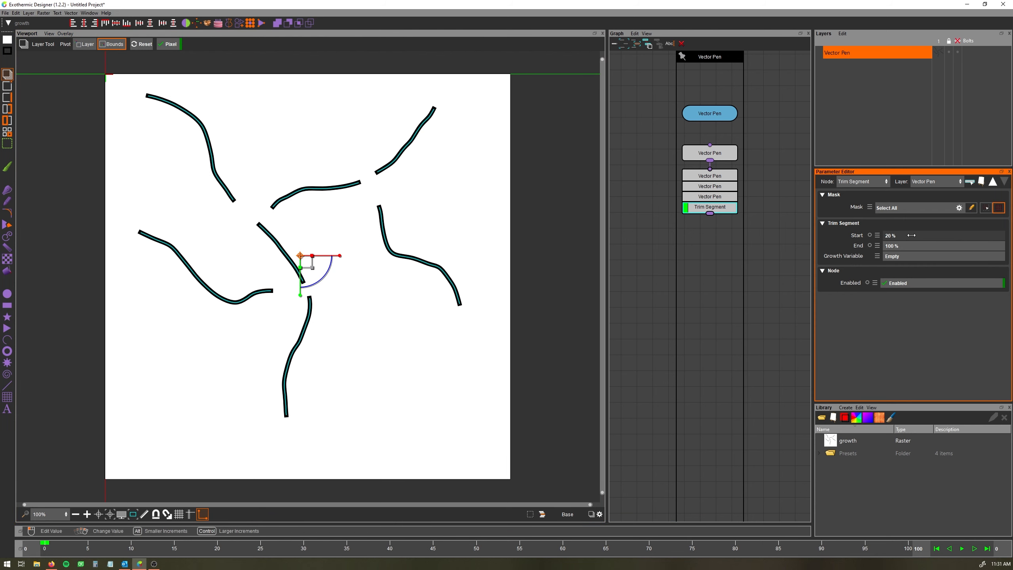
{"action": "mouse_move", "coordinate": [905, 236]}
{"action": "left_mouse_down"}
{"action": "mouse_move", "coordinate": [889, 236]}
{"action": "mouse_move", "coordinate": [913, 246]}
{"action": "mouse_move", "coordinate": [868, 246]}
{"action": "mouse_move", "coordinate": [900, 246]}
{"action": "mouse_move", "coordinate": [889, 245]}
{"action": "left_mouse_up"}
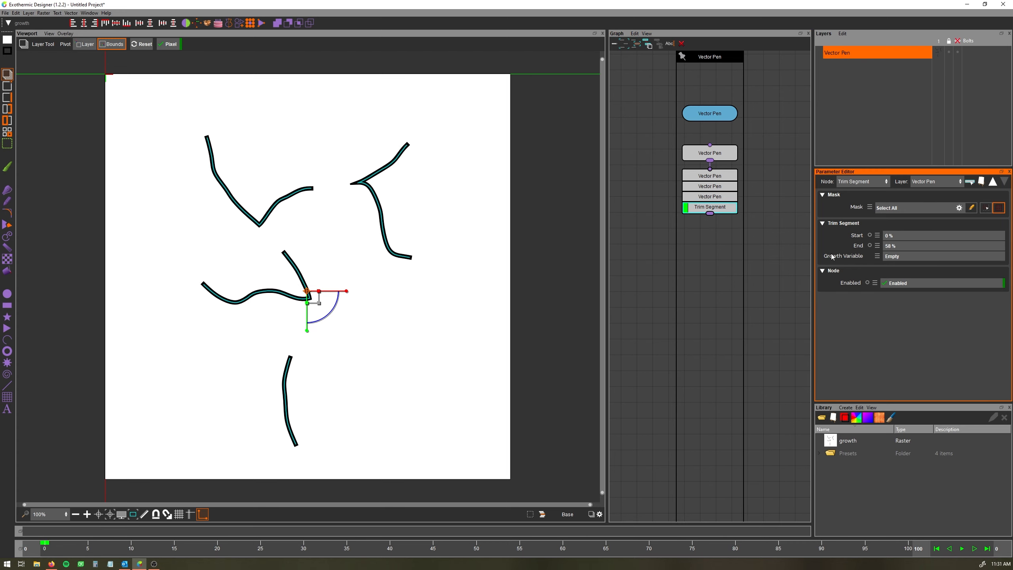
Create a new Growth Variable named growth and assign it as the Trim Segment's growth variable
{"action": "left_click", "coordinate": [897, 258]}
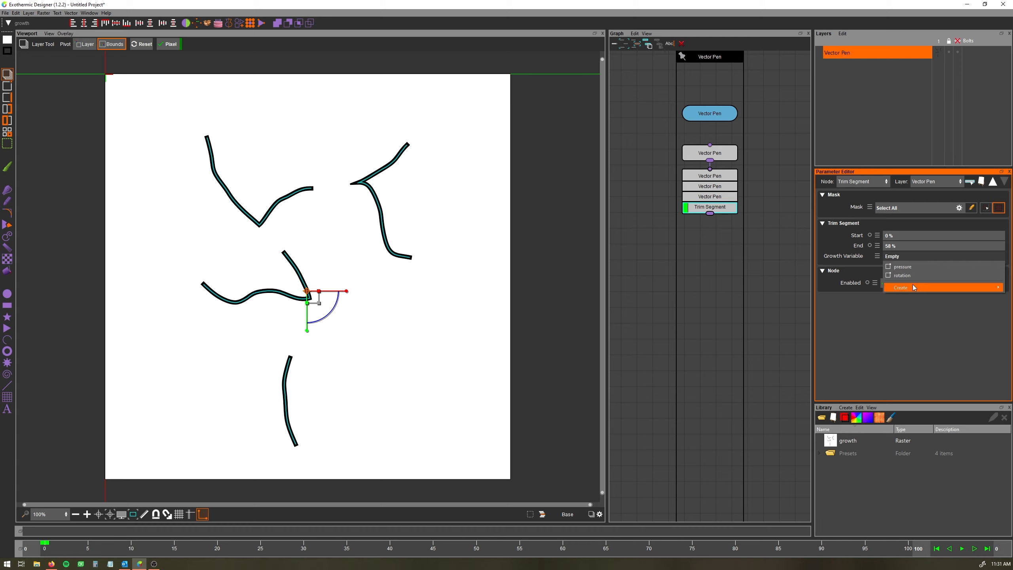
{"action": "mouse_move", "coordinate": [913, 287]}
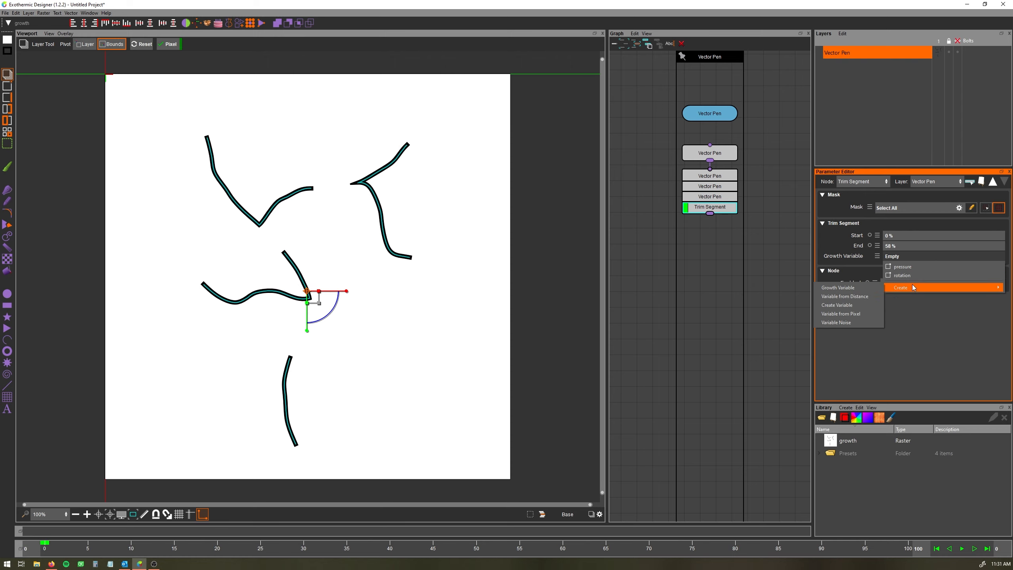
{"action": "left_click", "coordinate": [848, 288]}
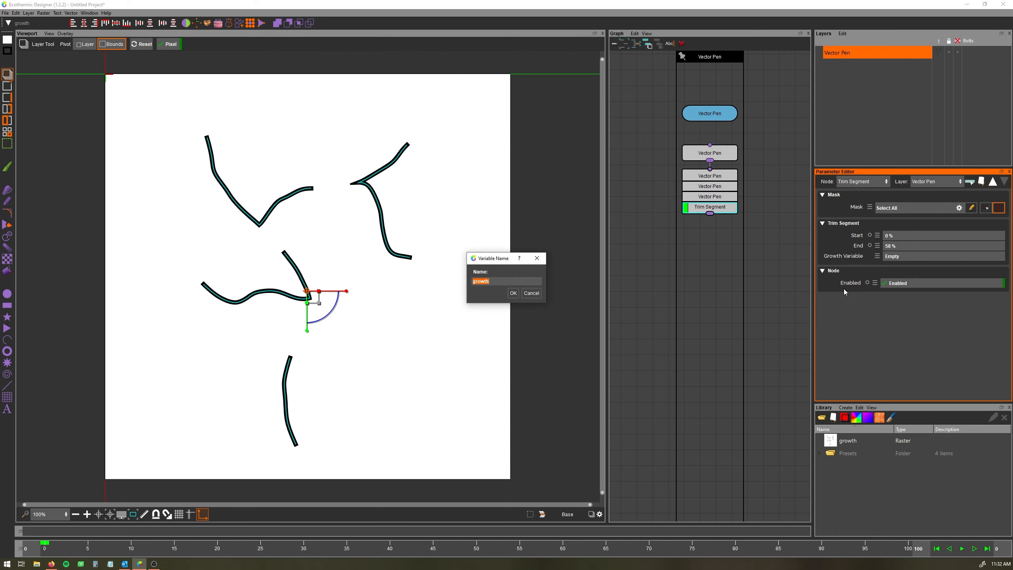
{"action": "left_click", "coordinate": [499, 281]}
{"action": "left_click", "coordinate": [513, 293]}
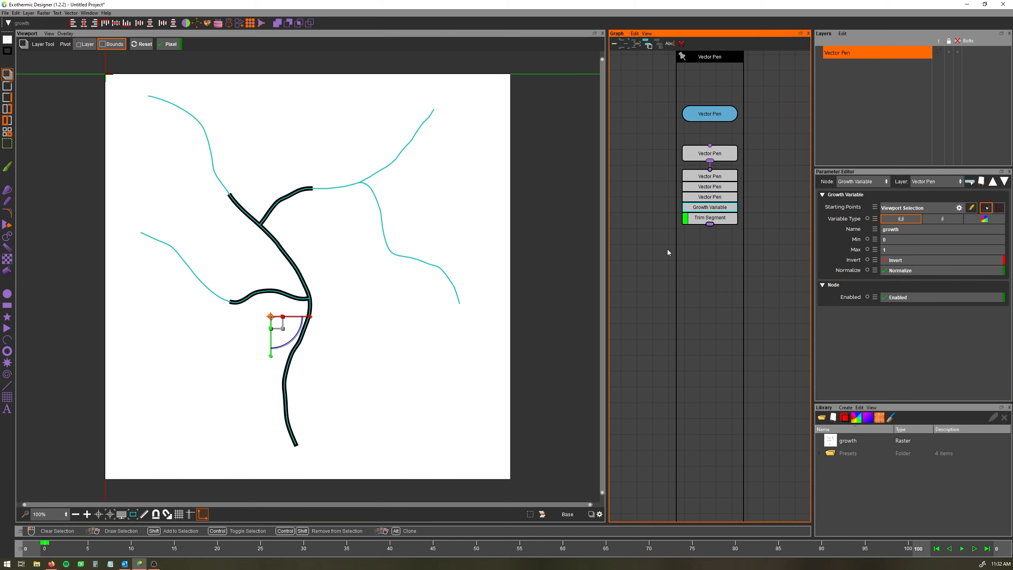
Select the Trim Segment node and set its end to 100%
{"action": "left_click", "coordinate": [718, 219]}
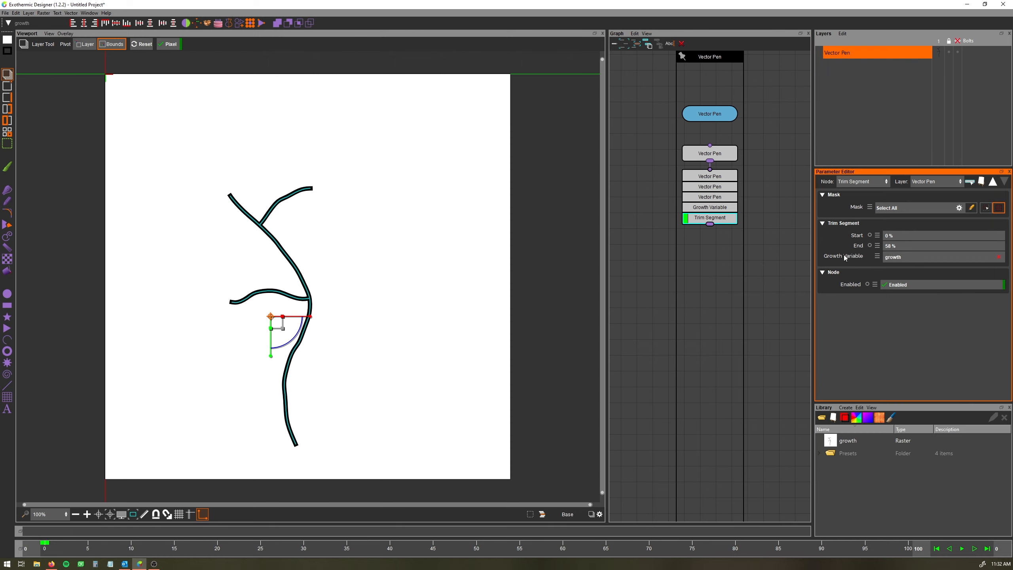
{"action": "left_click", "coordinate": [707, 211]}
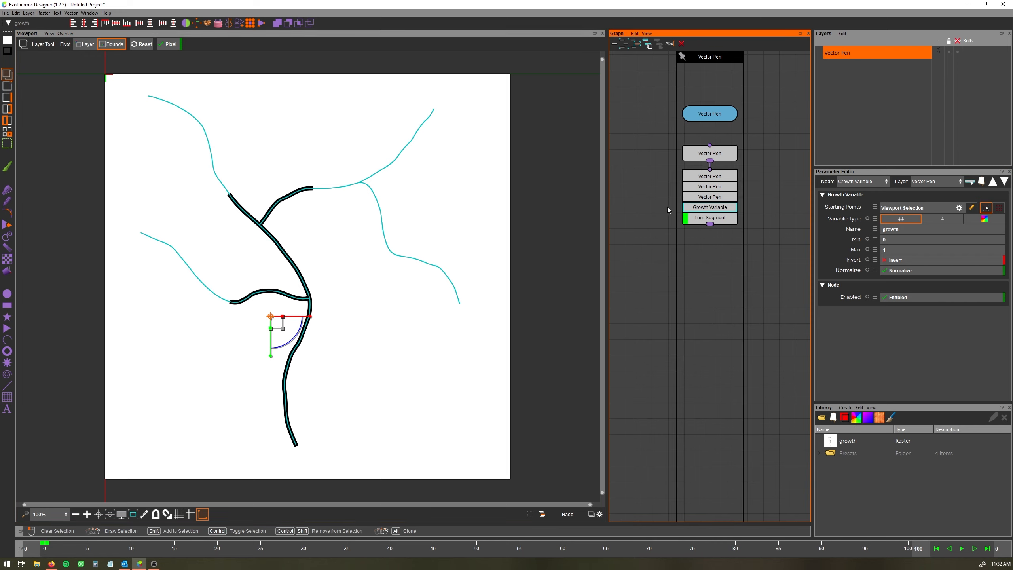
{"action": "left_click", "coordinate": [724, 222]}
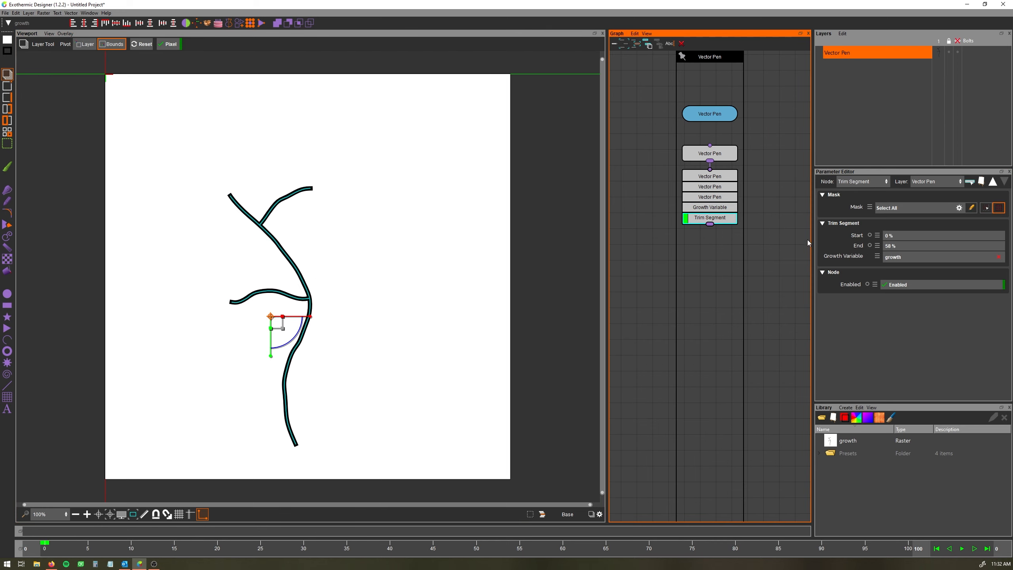
{"action": "mouse_move", "coordinate": [926, 246]}
{"action": "left_mouse_down"}
{"action": "mouse_move", "coordinate": [903, 246]}
{"action": "mouse_move", "coordinate": [944, 240]}
{"action": "mouse_move", "coordinate": [907, 239]}
{"action": "left_mouse_up"}
{"action": "left_click", "coordinate": [770, 249]}
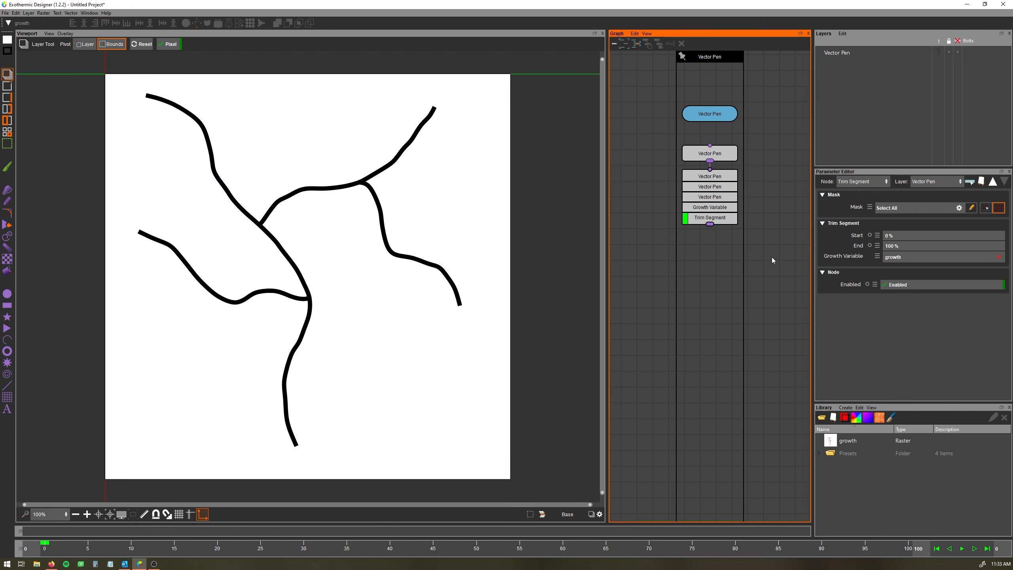